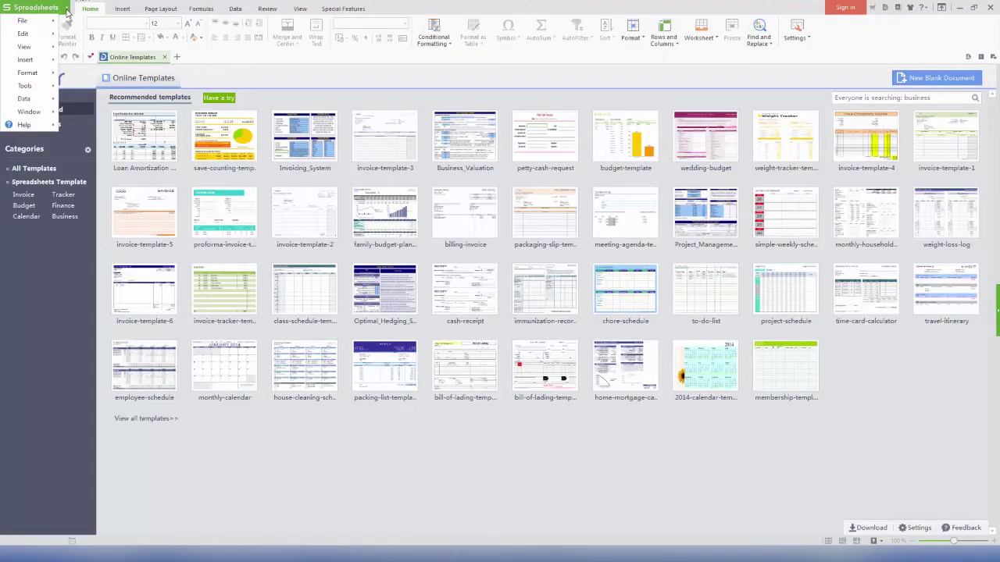
# Create a new blank workbook and apply All Borders to the A1:F7 block.
pyautogui.moveTo(40, 22)
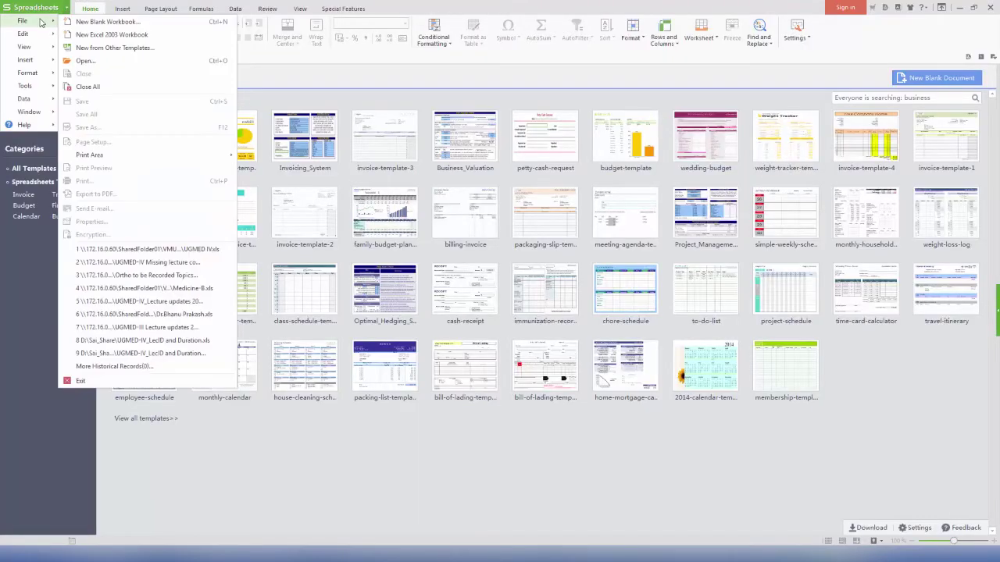
pyautogui.click(82, 24)
pyautogui.moveTo(47, 94); pyautogui.dragTo(227, 161)
pyautogui.click(125, 37)
# Enter headers S.No, STD VOLUME, REAGENT VOLUME, DILUTION FACTOR, EXPECTED VALUE, OD across row 1.
pyautogui.click(29, 95)
pyautogui.write('S.N')
pyautogui.press('Tab')
pyautogui.write('S')
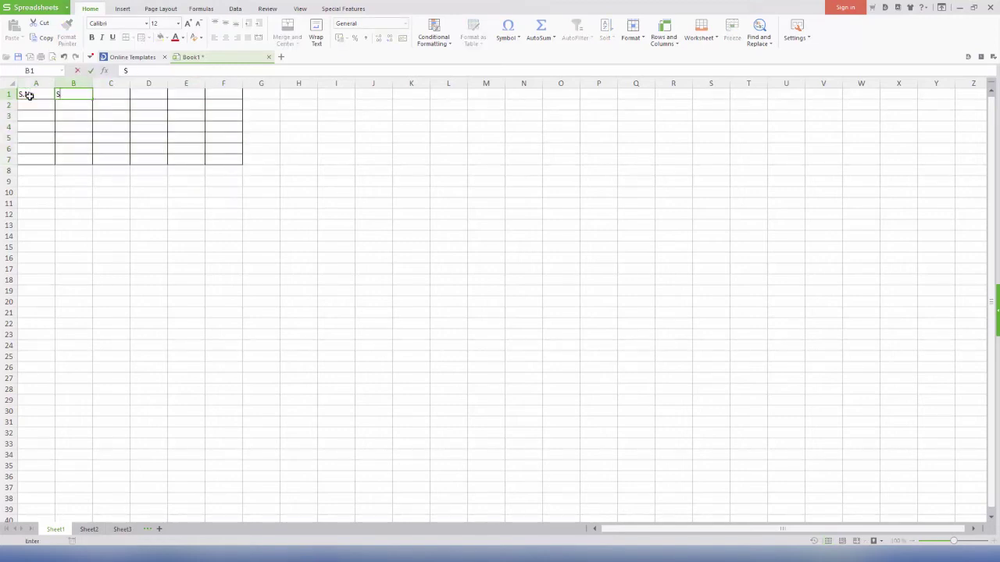
pyautogui.write('TD VOLUME')
pyautogui.press('Tab')
pyautogui.write('RE')
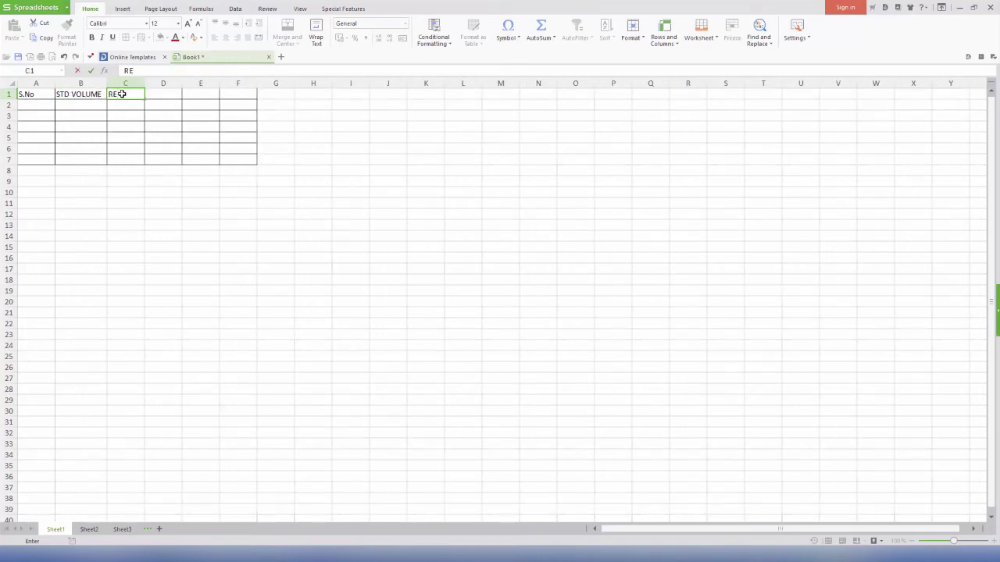
pyautogui.write('AGENT VOLUME')
pyautogui.press('Tab')
pyautogui.write('DILUTION')
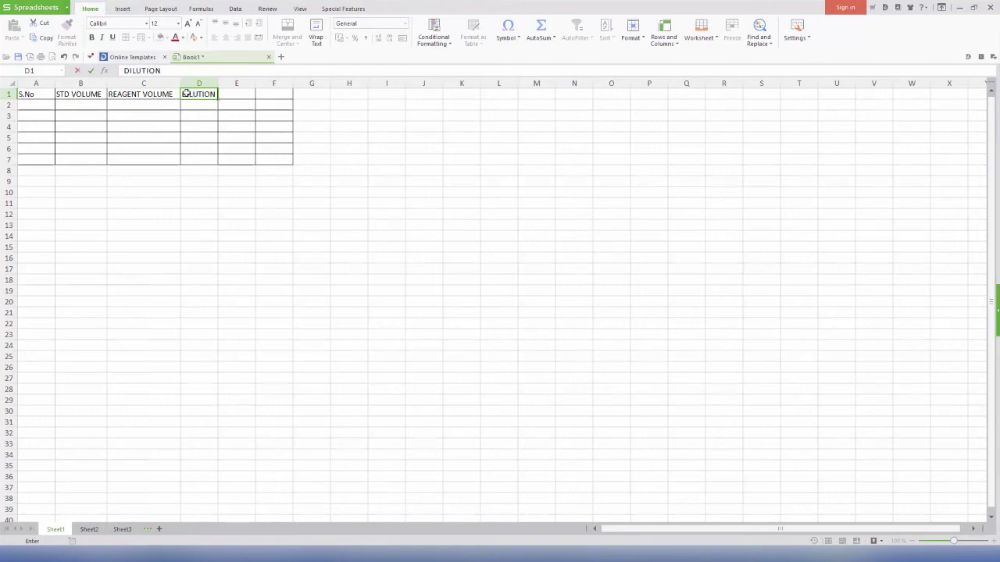
pyautogui.write(' FACTOR')
pyautogui.press('Tab')
pyautogui.write('EX')
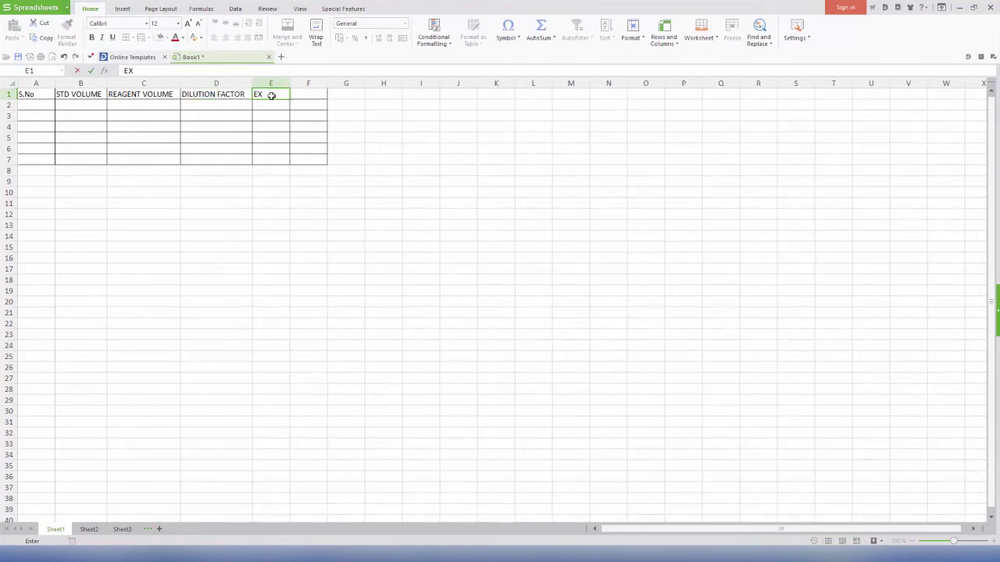
pyautogui.write('PECTED VALUE')
pyautogui.press('Tab')
pyautogui.write('OD')
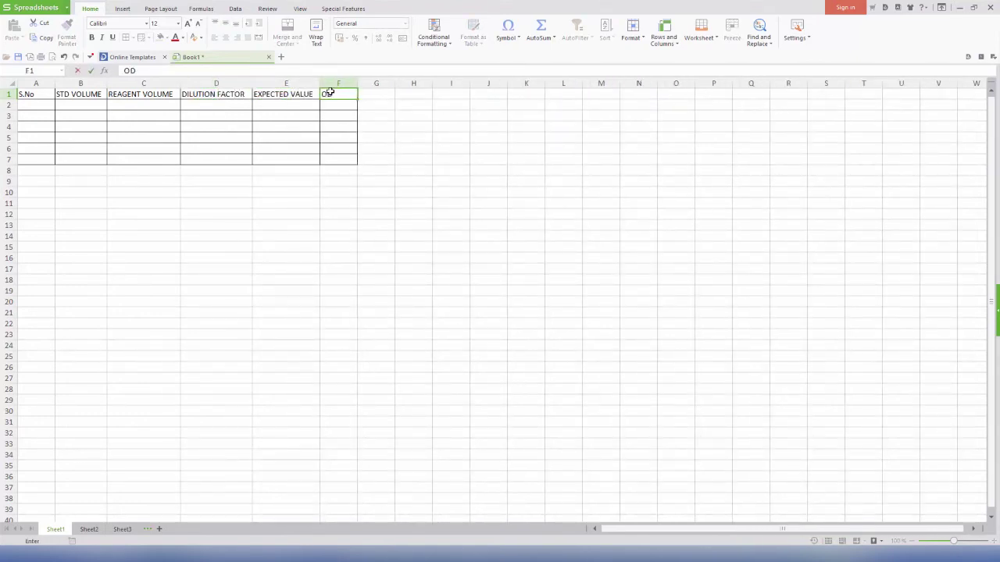
pyautogui.click(42, 107)
# Enter serial numbers 1 to 6 in A2:A7.
pyautogui.write('1')
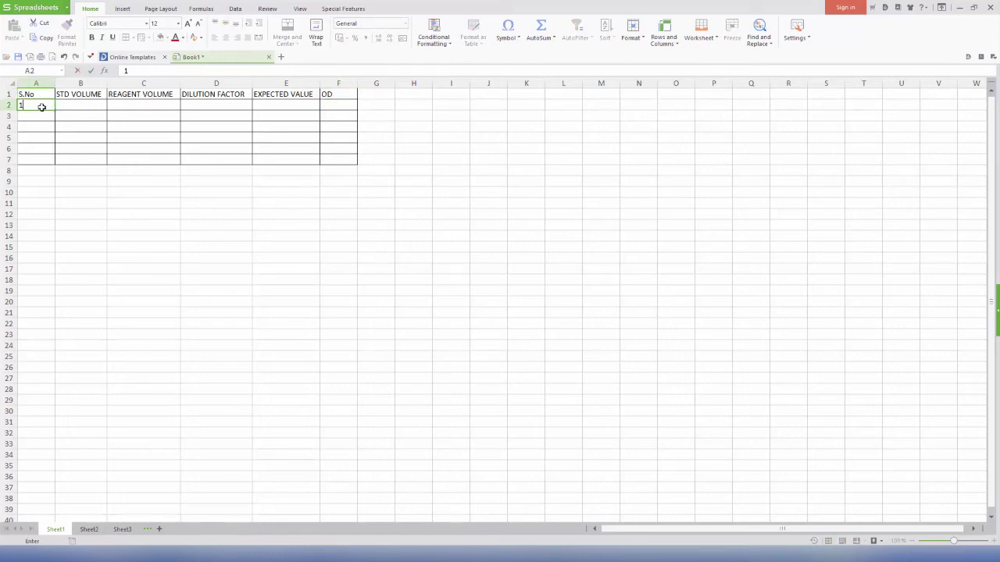
pyautogui.press('Return')
pyautogui.write('2')
pyautogui.press('Return')
pyautogui.write('3')
pyautogui.press('Return')
pyautogui.write('4')
pyautogui.press('Return')
pyautogui.write('5')
pyautogui.press('Return')
pyautogui.write('6')
pyautogui.press('Tab')
# Enter standard volumes 0, 1, 2, 3, 4, 5 in B2:B7.
pyautogui.press('Up')
pyautogui.press('Up')
pyautogui.press('Up')
pyautogui.press('Up')
pyautogui.press('Up')
pyautogui.write('0')
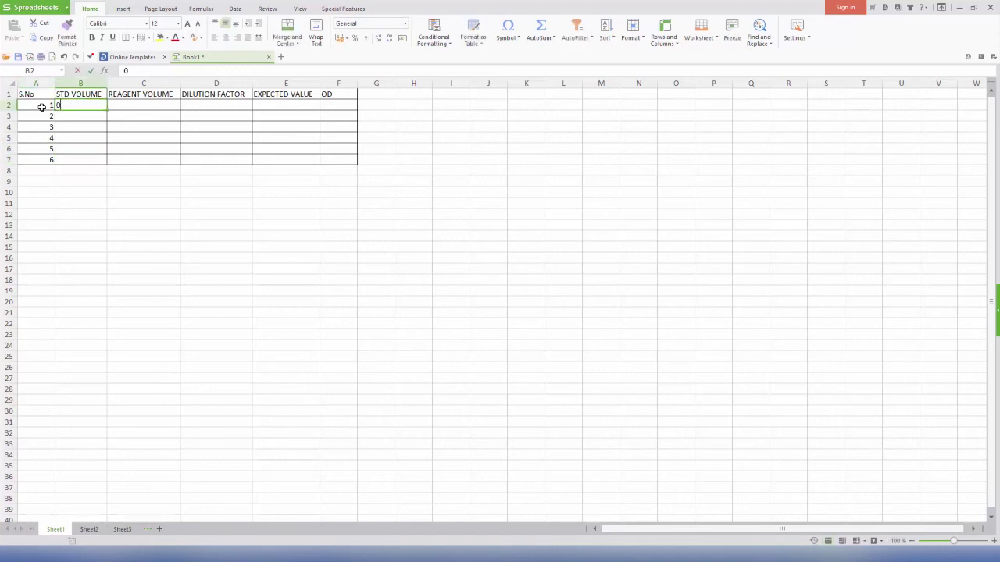
pyautogui.write('1')
pyautogui.press('Return')
pyautogui.write('2')
pyautogui.press('Return')
pyautogui.write('3')
pyautogui.press('Return')
pyautogui.write('4')
# Enter reagent volumes 5 down to 0 in C2:C7.
pyautogui.press('Return')
pyautogui.write('5')
pyautogui.press('Tab')
pyautogui.press('Up')
pyautogui.press('Up')
pyautogui.press('Up')
pyautogui.press('Up')
pyautogui.press('Up')
pyautogui.write('5')
pyautogui.press('Return')
pyautogui.write('4')
pyautogui.press('Return')
pyautogui.write('3')
pyautogui.press('Return')
pyautogui.write('2')
pyautogui.press('Return')
pyautogui.write('1')
pyautogui.press('Return')
pyautogui.write('0')
pyautogui.press('Tab')
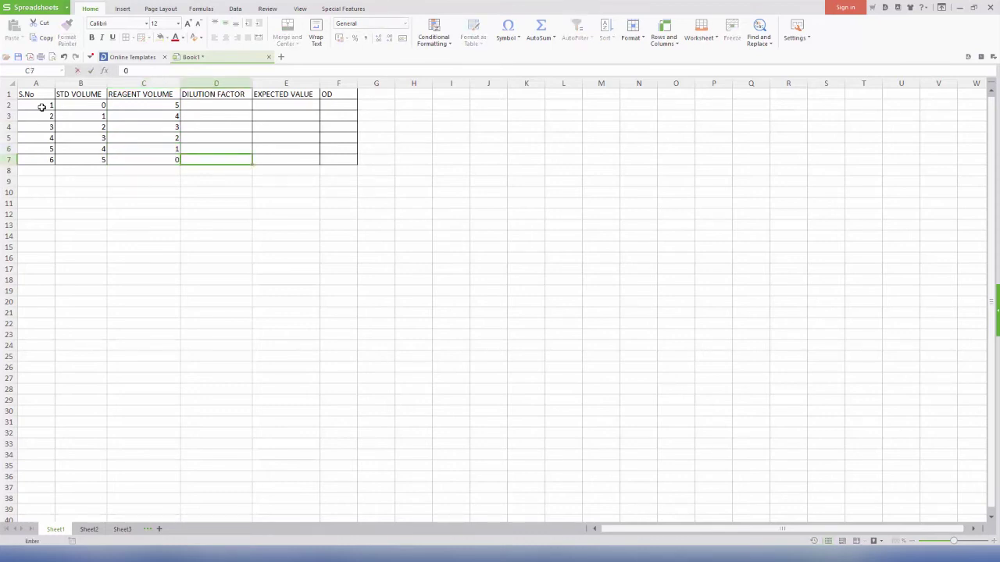
pyautogui.press('Up')
pyautogui.press('Up')
pyautogui.press('Up')
pyautogui.press('Up')
pyautogui.press('Up')
# Enter =B2/5 in D2 and fill it down to D7, giving dilution factors 0 to 1.
pyautogui.write('=')
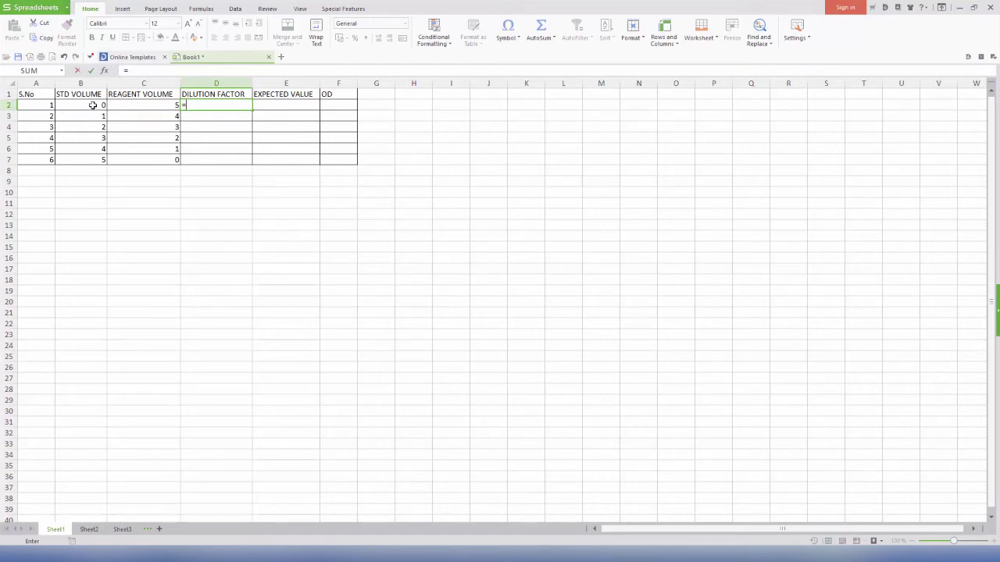
pyautogui.click(92, 105)
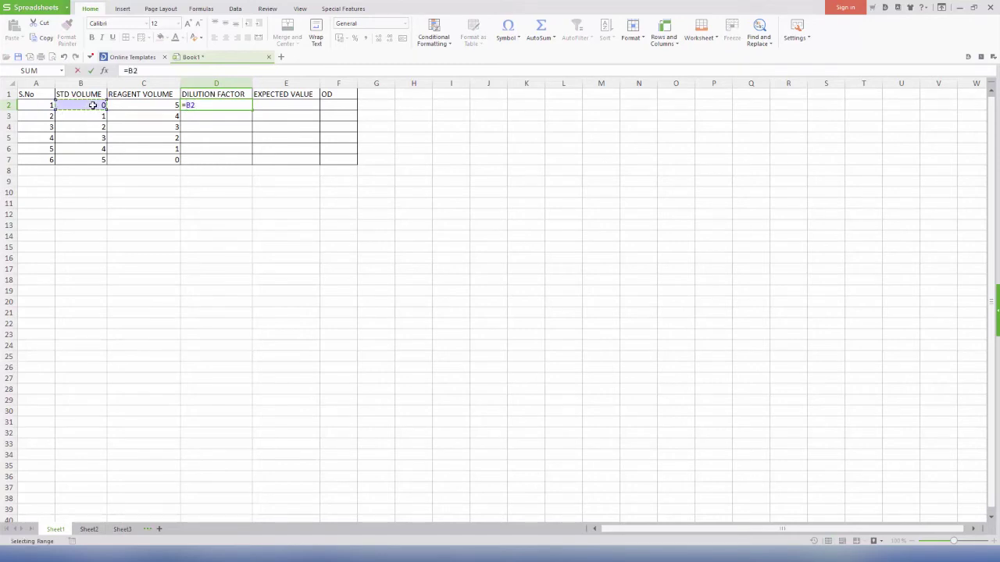
pyautogui.write('/5')
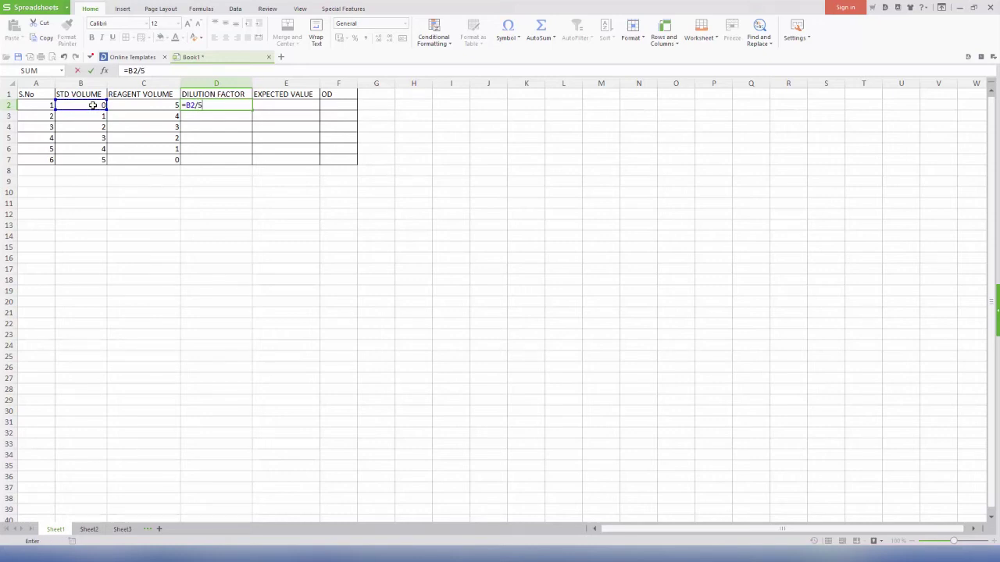
pyautogui.click(251, 108)
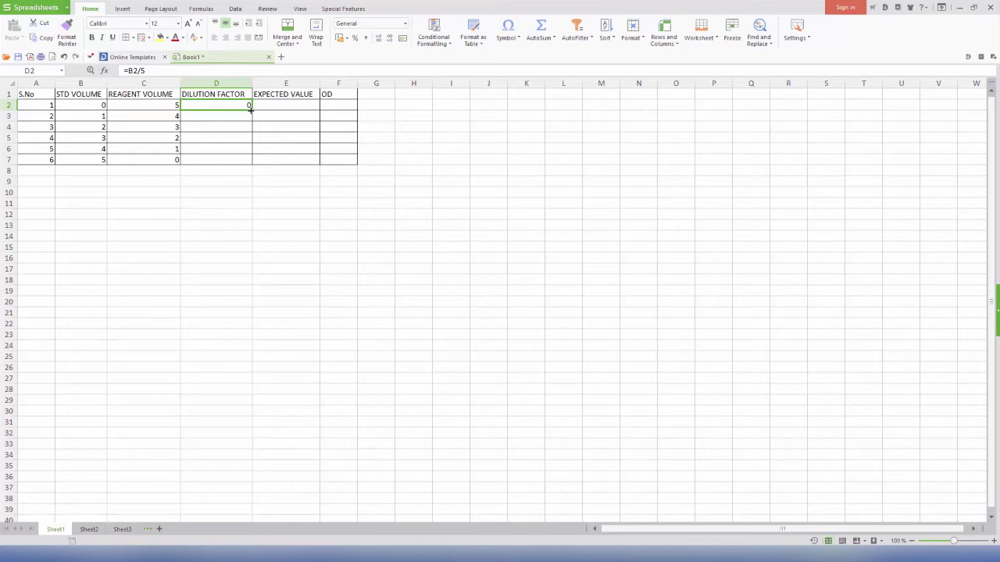
pyautogui.moveTo(251, 108); pyautogui.dragTo(251, 168)
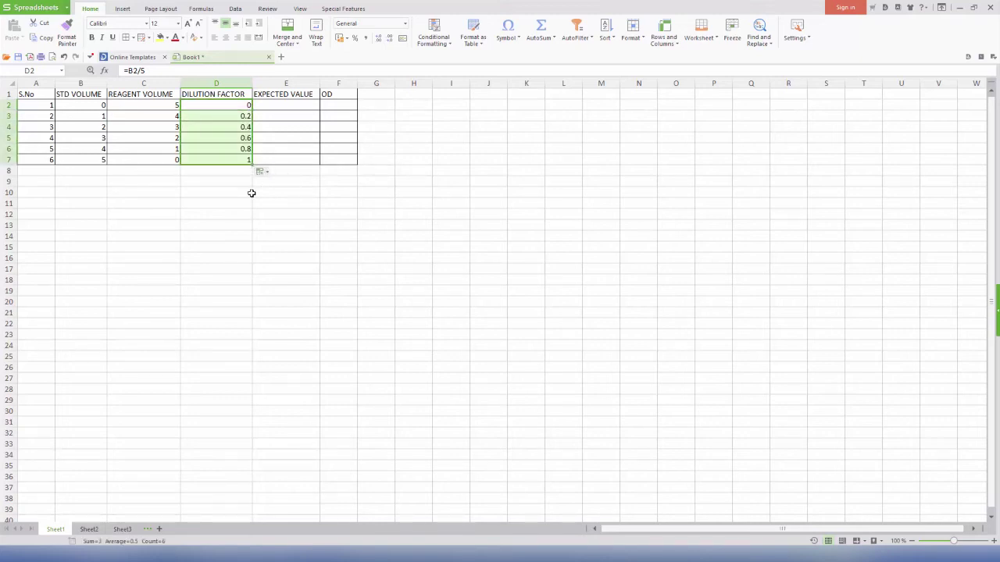
# Enter =14.8*D2 in E2 and fill it down to E7.
pyautogui.click(295, 105)
pyautogui.write('=')
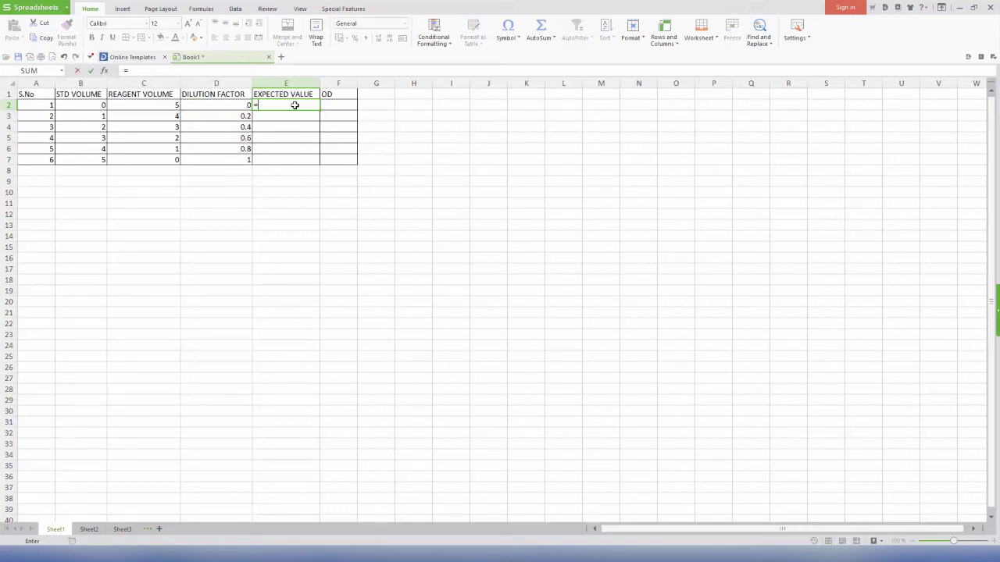
pyautogui.write('14.8*')
pyautogui.click(216, 105)
pyautogui.press('Return')
pyautogui.click(314, 108)
pyautogui.moveTo(320, 111); pyautogui.dragTo(318, 164)
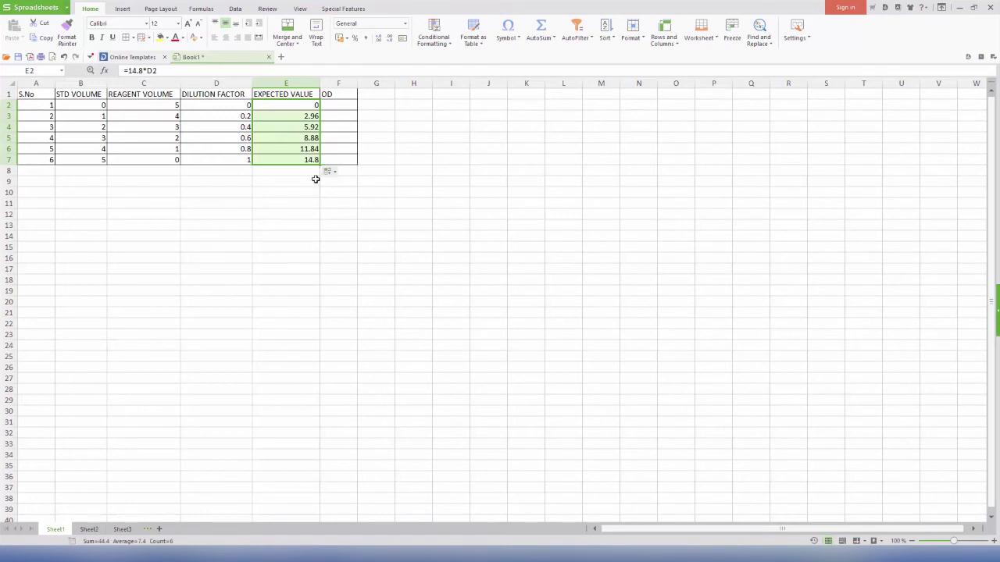
# Enter OD readings 0, 0.07, 0.14, 0.21, 0.27, 0.34 in F2:F7, then select E1:F7.
pyautogui.click(346, 105)
pyautogui.write('0')
pyautogui.press('Return')
pyautogui.write('0.07')
pyautogui.press('Return')
pyautogui.write('0.14')
pyautogui.press('Return')
pyautogui.write('0.21')
pyautogui.press('Return')
pyautogui.write('0.27')
pyautogui.press('Return')
pyautogui.write('0.34')
pyautogui.press('Return')
pyautogui.moveTo(288, 95); pyautogui.dragTo(342, 160)
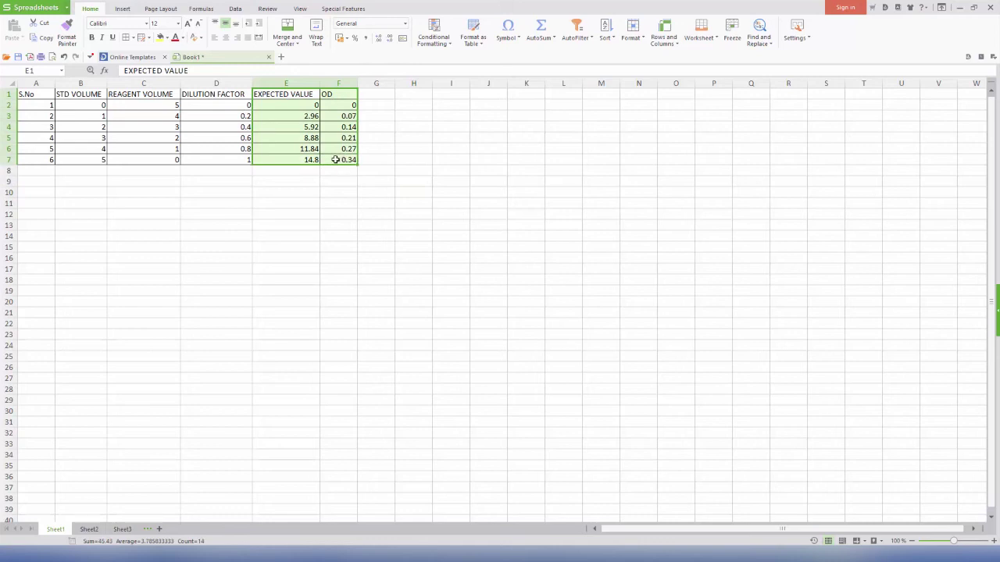
# Insert a scatter chart of OD against EXPECTED VALUE, styled with connecting lines.
pyautogui.click(121, 8)
pyautogui.click(138, 39)
pyautogui.click(144, 75)
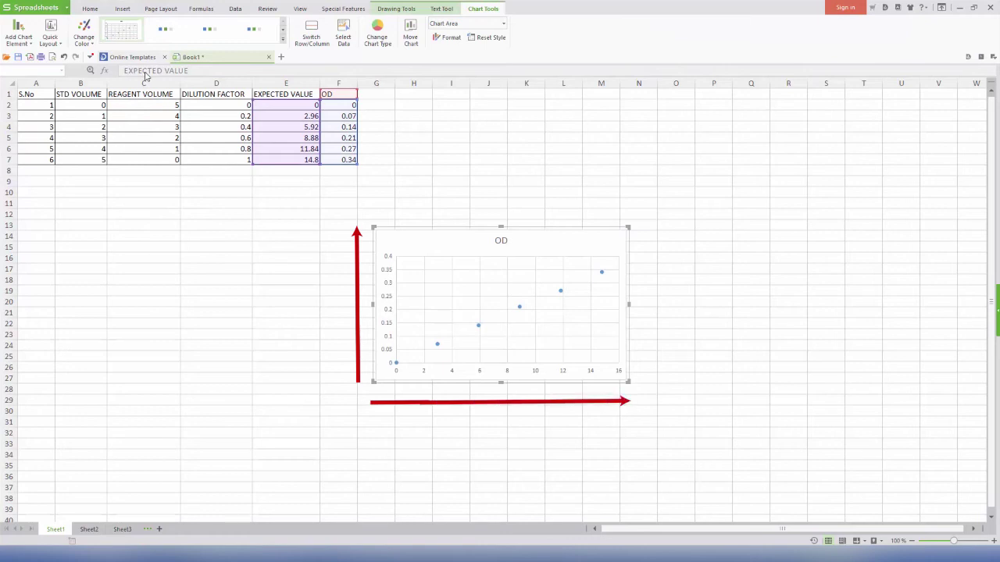
pyautogui.click(482, 372)
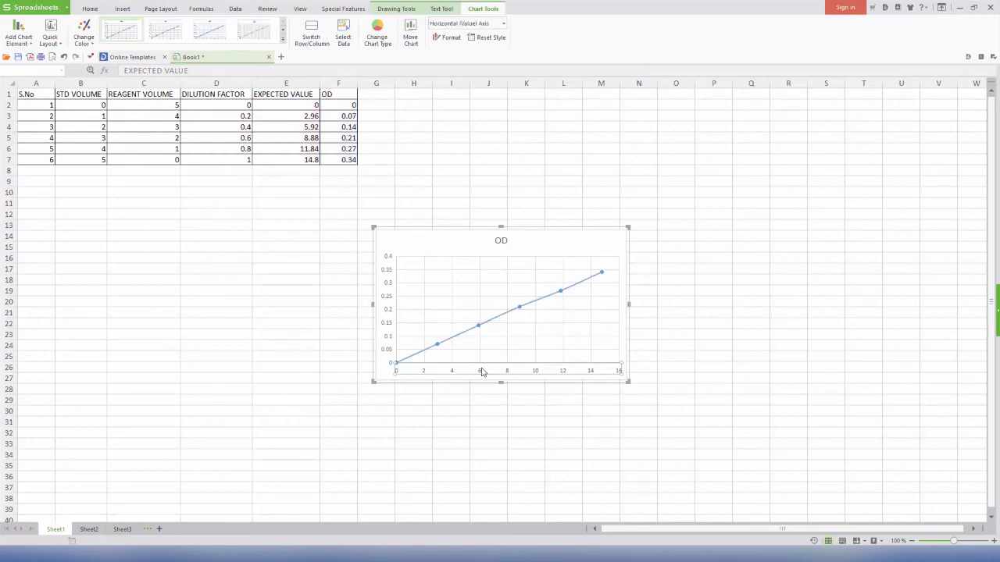
# Set the chart's horizontal axis major unit to 0.5 in Format Axis.
pyautogui.rightClick(482, 372)
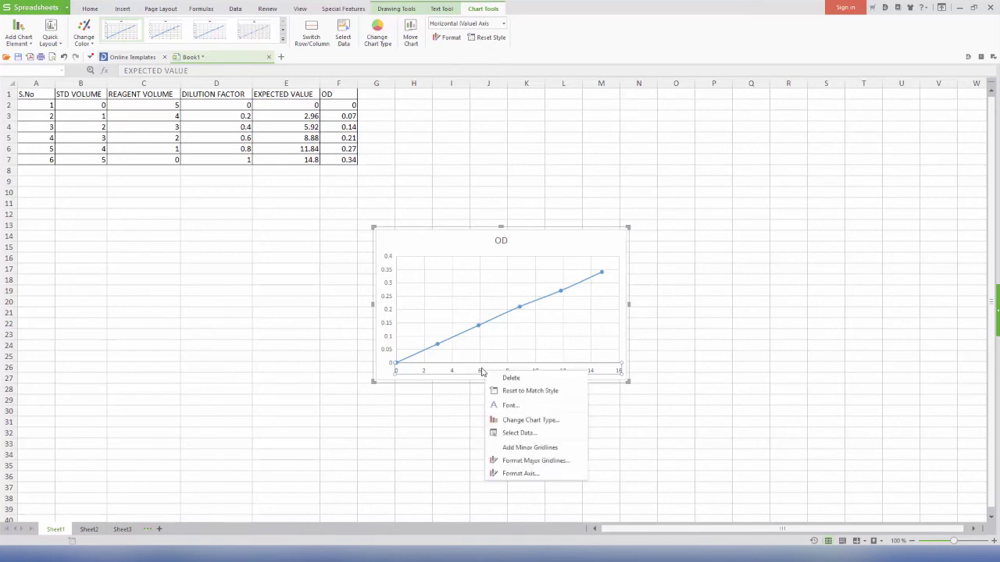
pyautogui.click(518, 473)
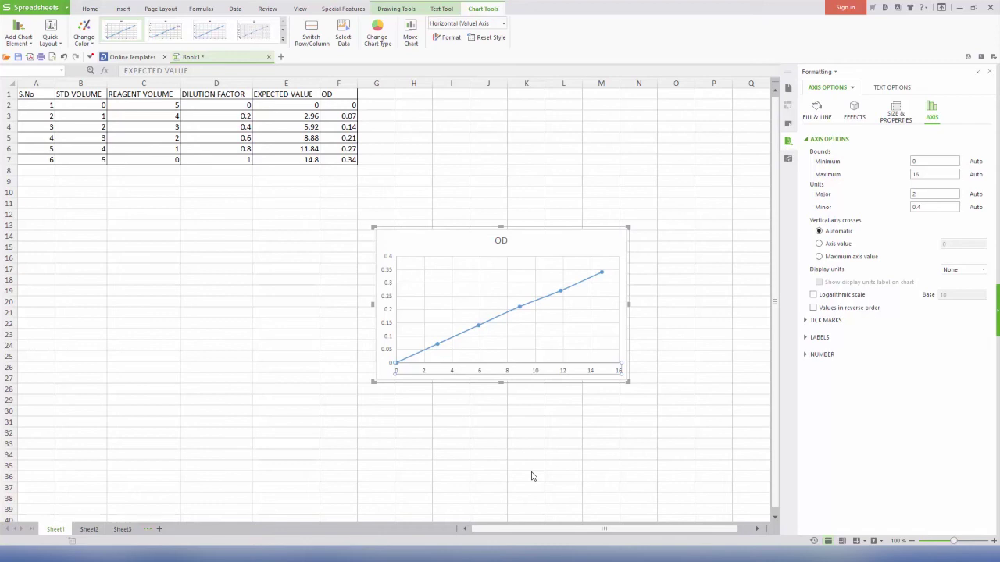
pyautogui.click(922, 194)
pyautogui.write('0.5')
pyautogui.press('Return')
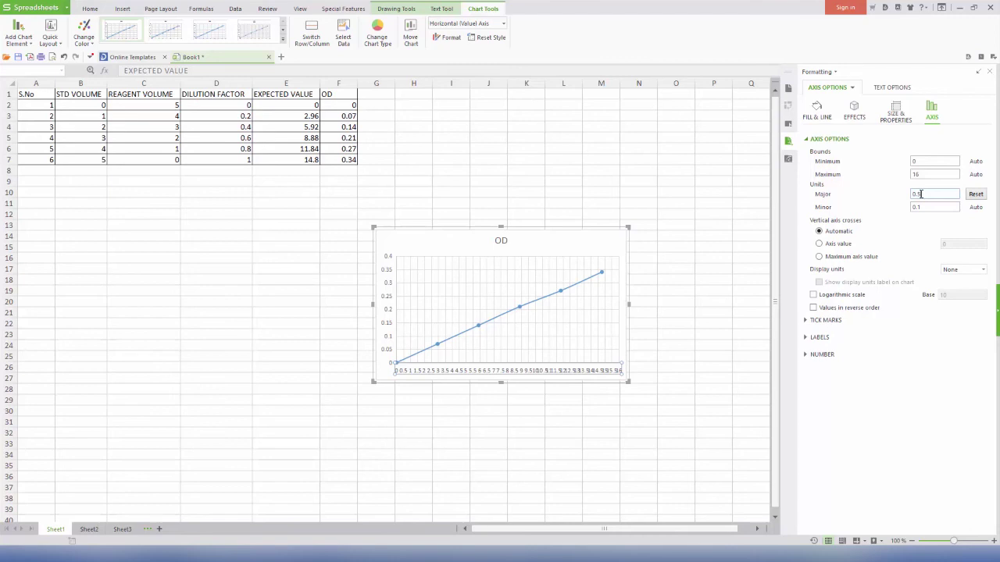